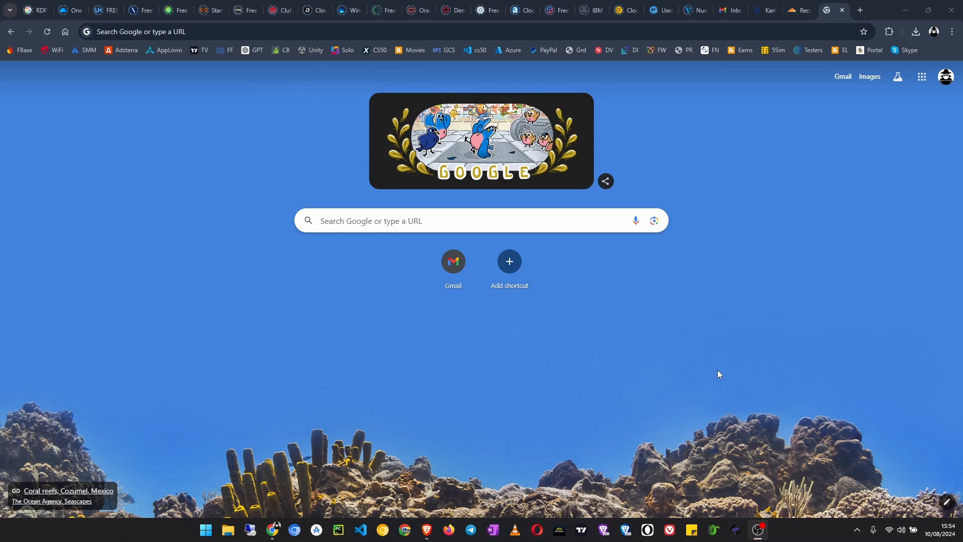
Step: Search the web for rufus and open the official rufus.ie website
left_click(247, 33)
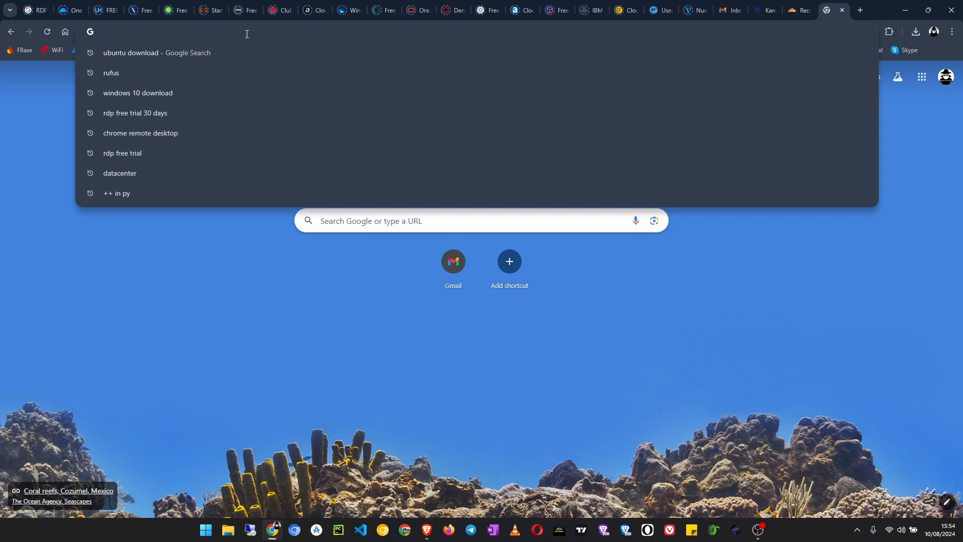
type("ru")
key("Return")
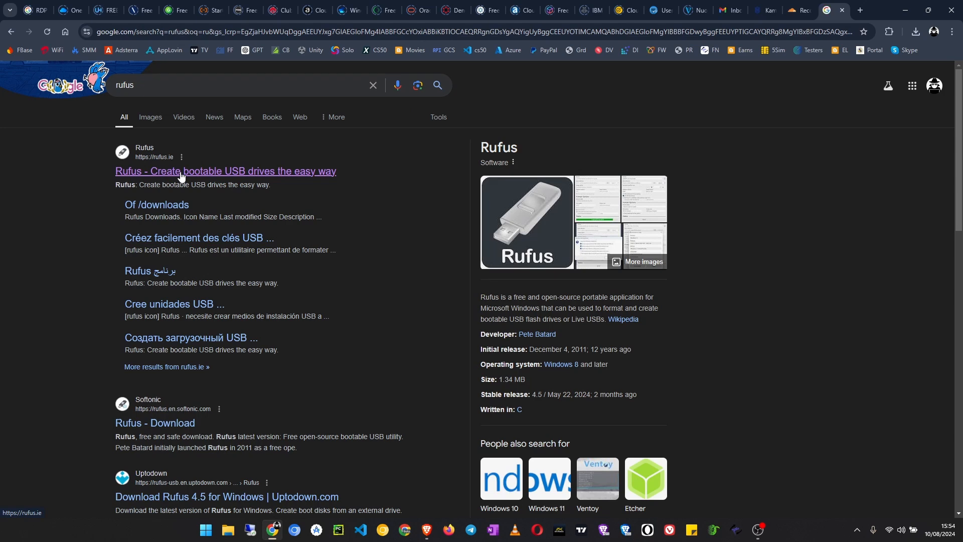
left_click(181, 171)
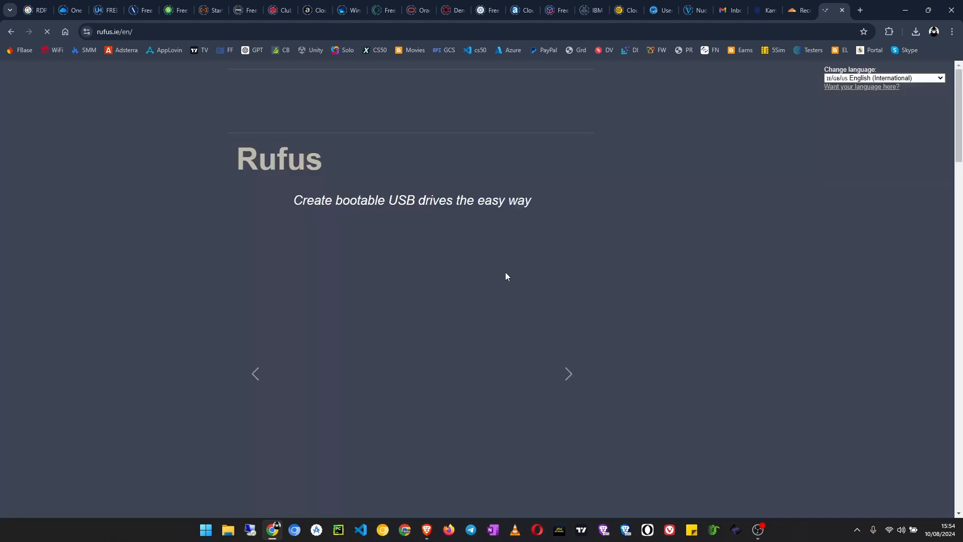
Step: Examine the latest releases in the Rufus page's Download section, including the types and sizes of the builds
scroll(249, 341, "down", 3)
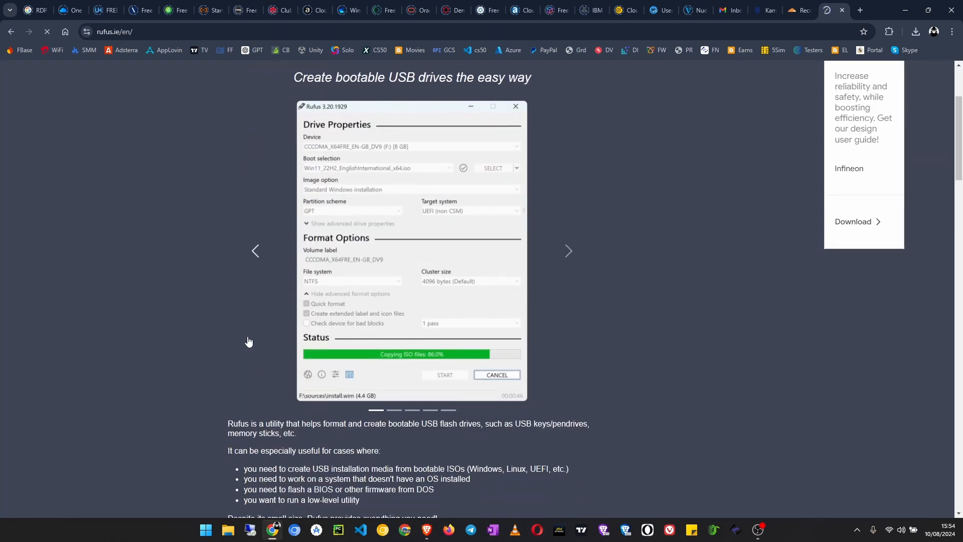
scroll(248, 341, "down", 5)
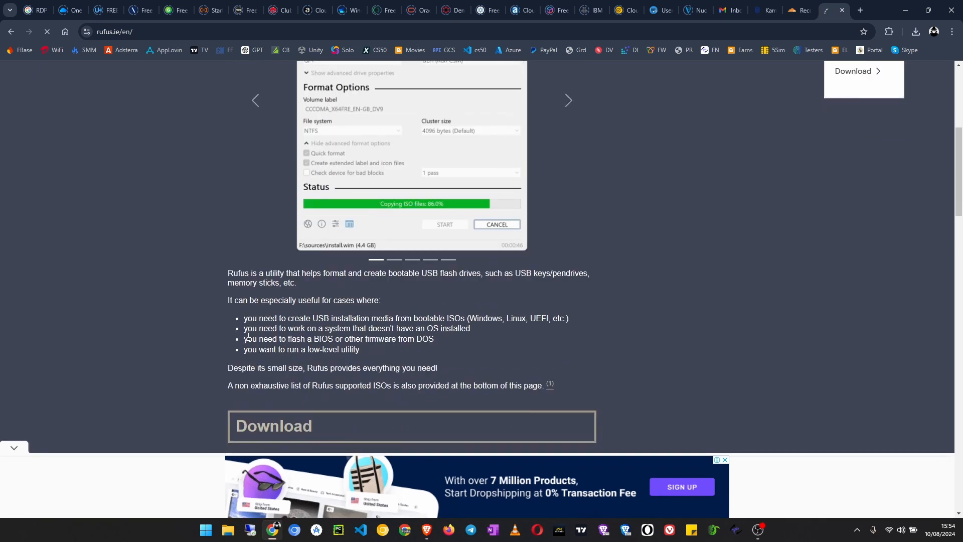
scroll(248, 339, "down", 2)
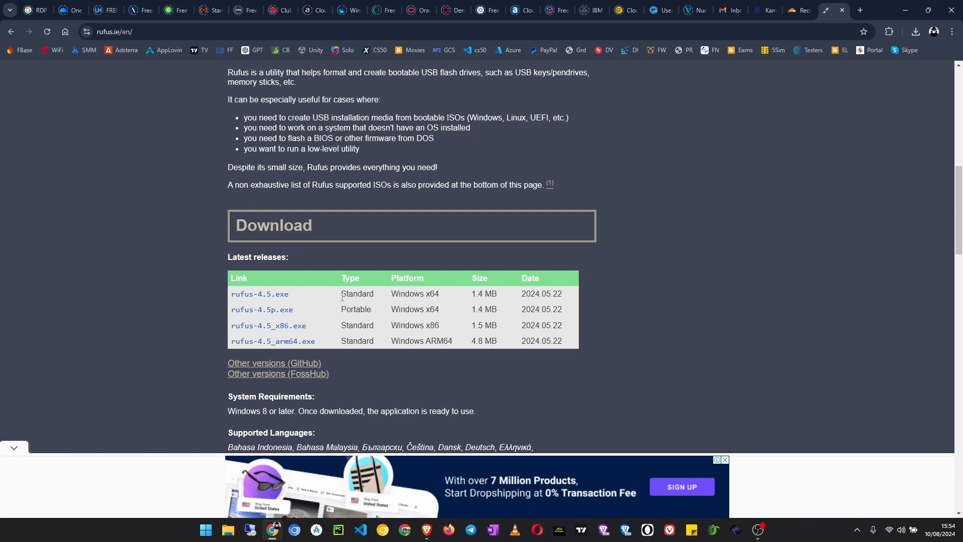
left_click_drag(341, 293, 374, 292)
left_click_drag(471, 309, 486, 310)
scroll(585, 341, "up", 10)
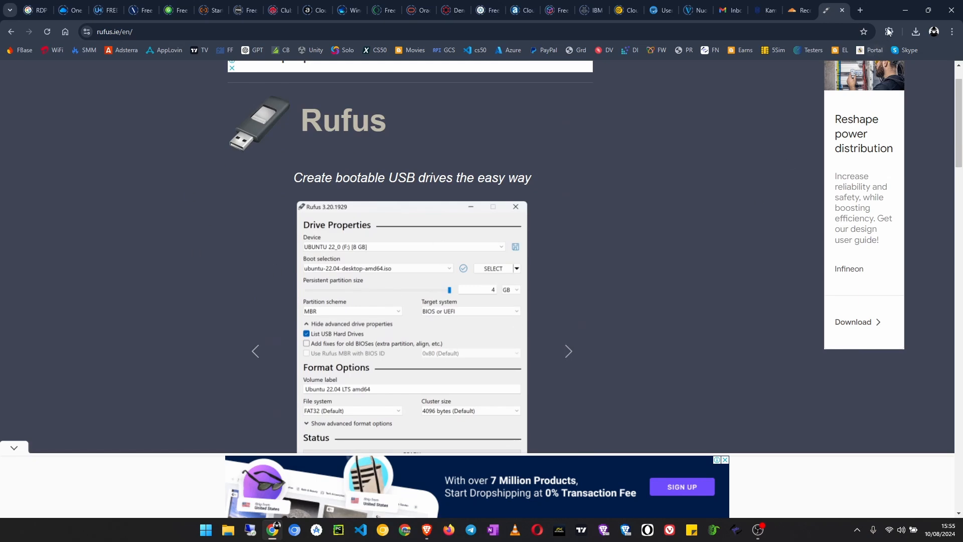
Step: Find the rufus-4.4.exe shortcut on the desktop, and return to the browser
left_click(905, 10)
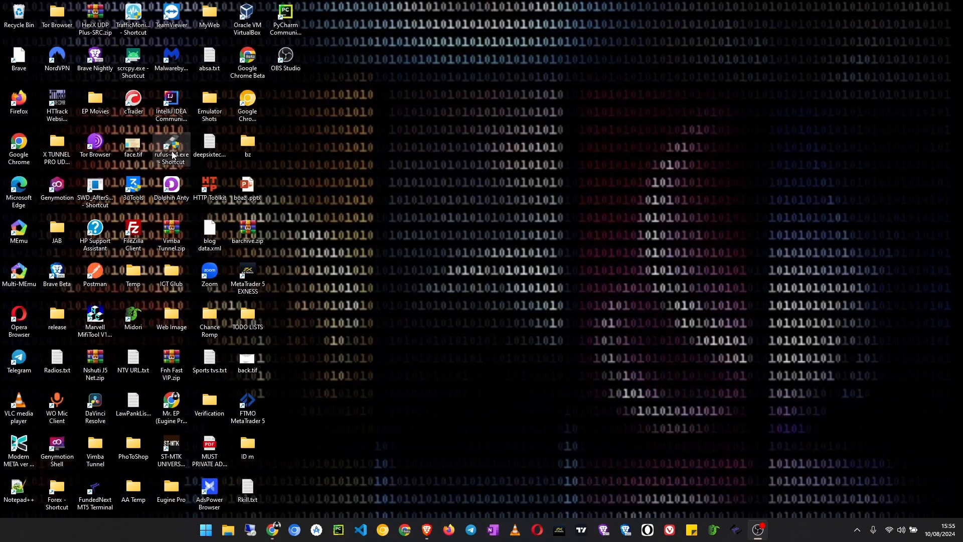
left_click(159, 160)
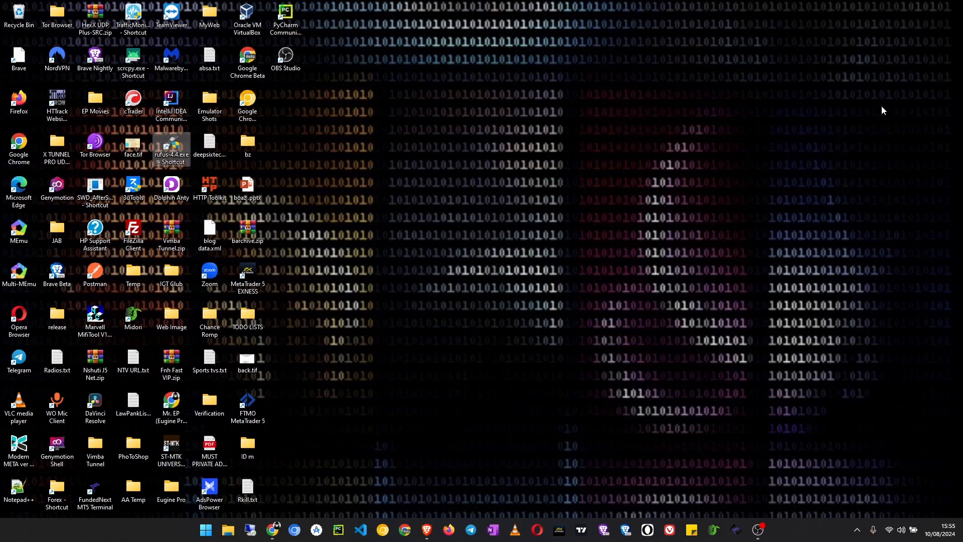
left_click(273, 530)
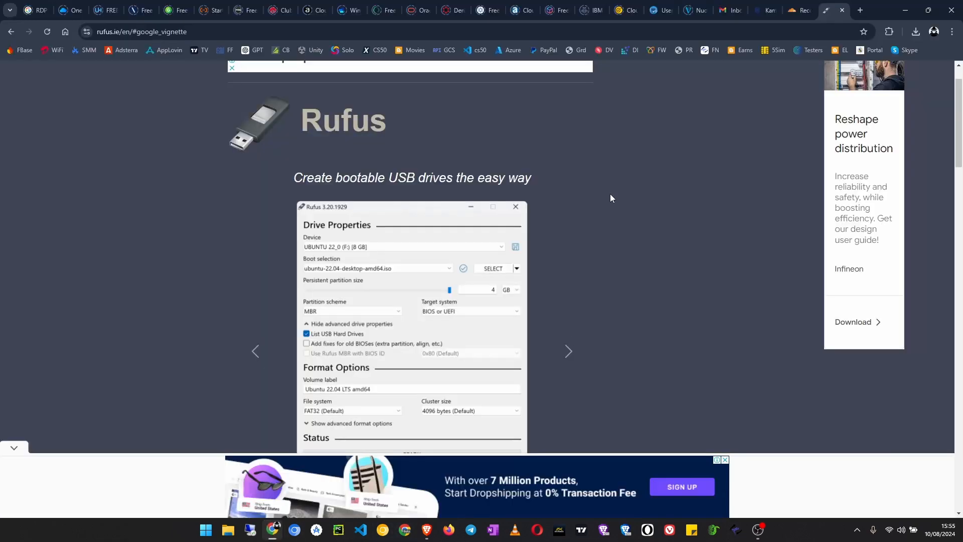
Step: Search the web for ubuntu download and open the Download Ubuntu Desktop page on ubuntu.com
left_click(260, 31)
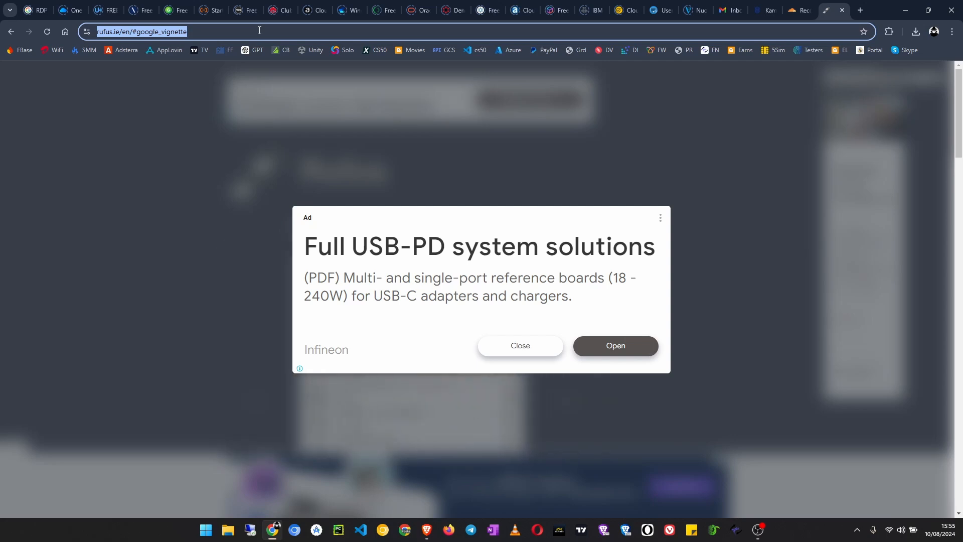
type("u")
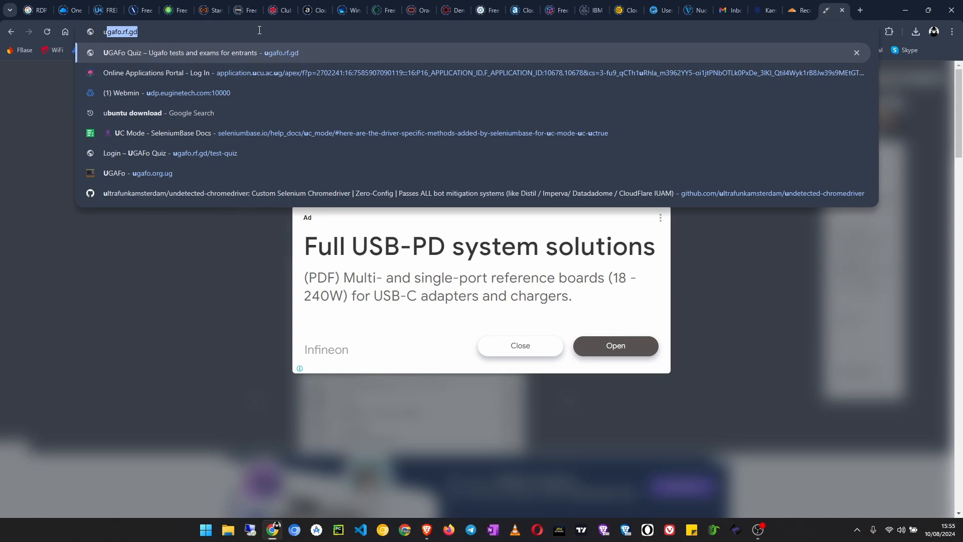
type("bunt")
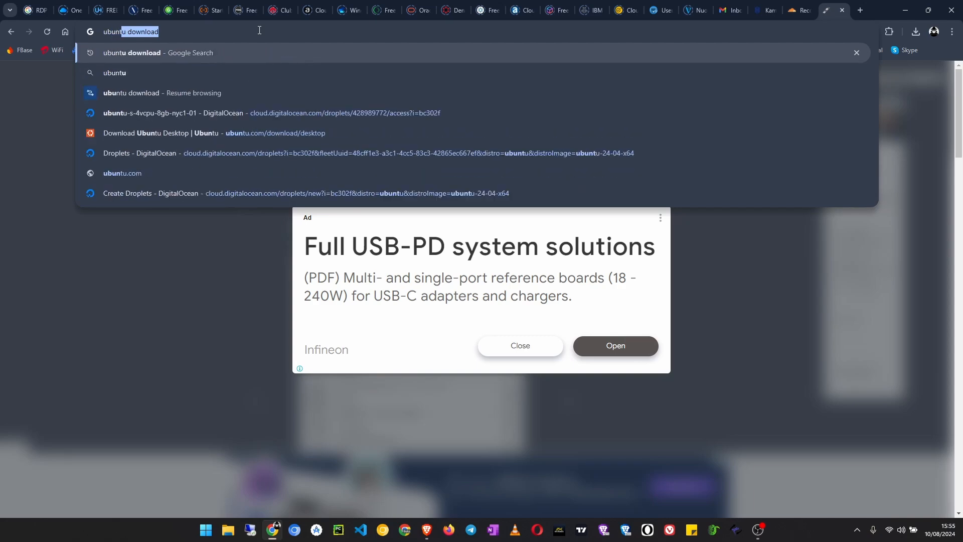
type("u down")
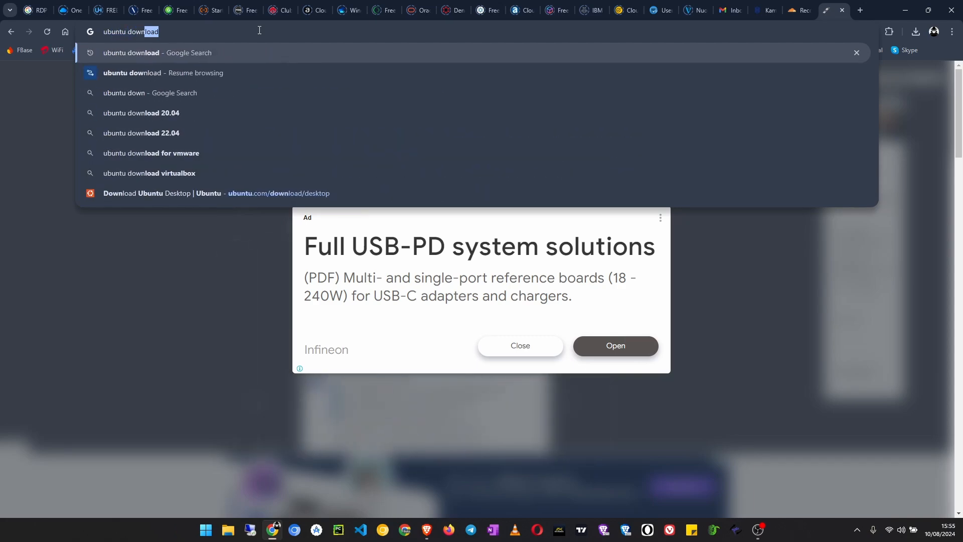
type("load")
key("Return")
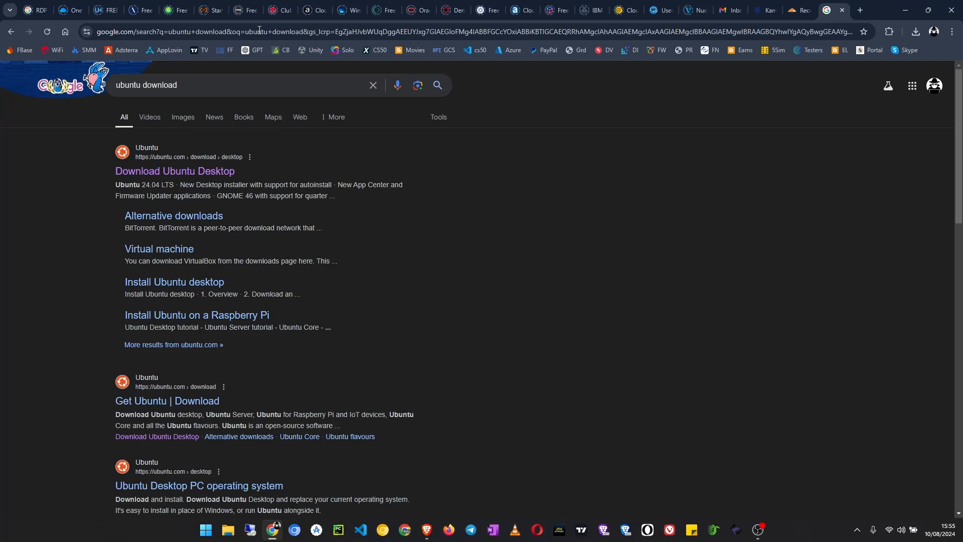
left_click(149, 174)
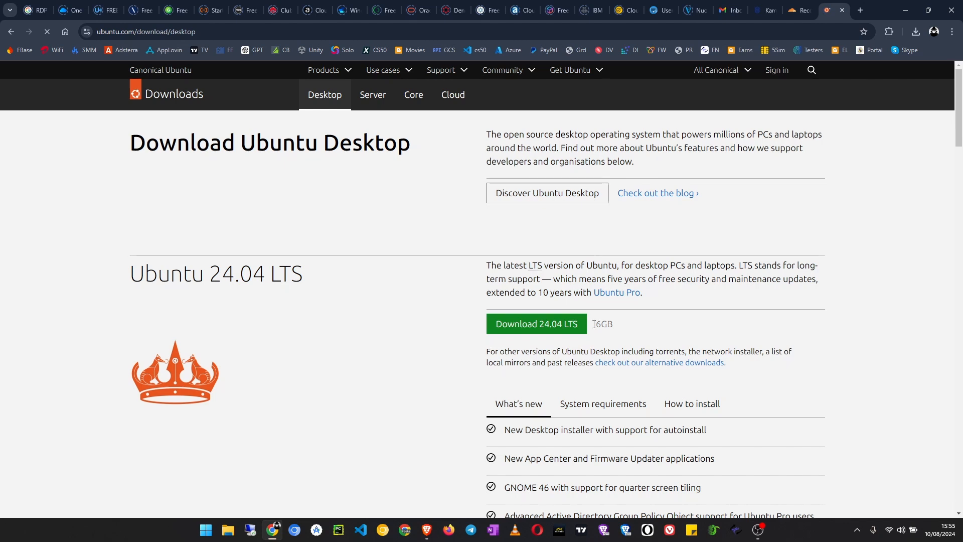
Step: Check the download size and details of Ubuntu 24.04 LTS on the download page
left_click_drag(616, 329, 597, 326)
left_click(620, 327)
left_click_drag(624, 326, 598, 325)
scroll(164, 383, "down", 2)
scroll(189, 382, "up", 2)
Step: Switch to Rufus, and choose EP USB (E:) [32 GB] as the device and Disk or ISO image as the boot selection
left_click(905, 11)
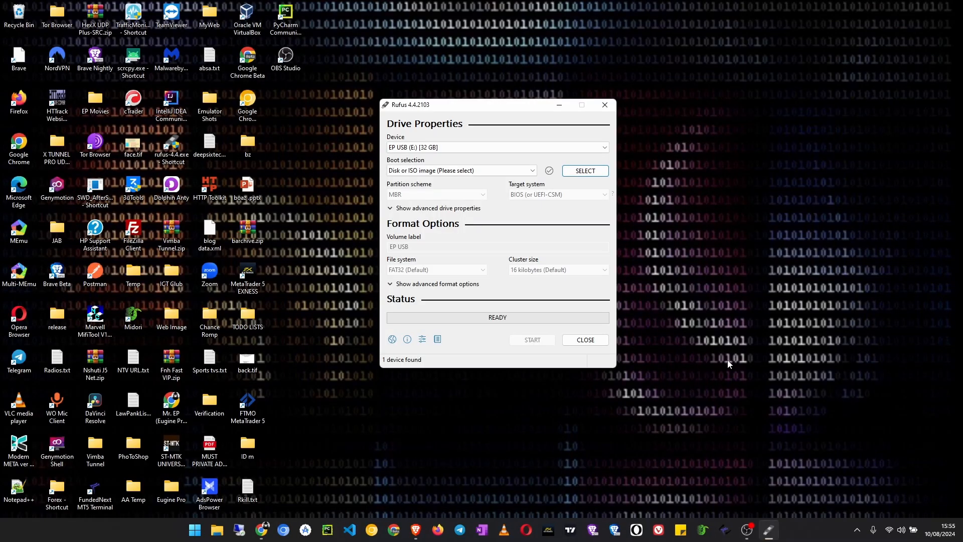
left_click(405, 148)
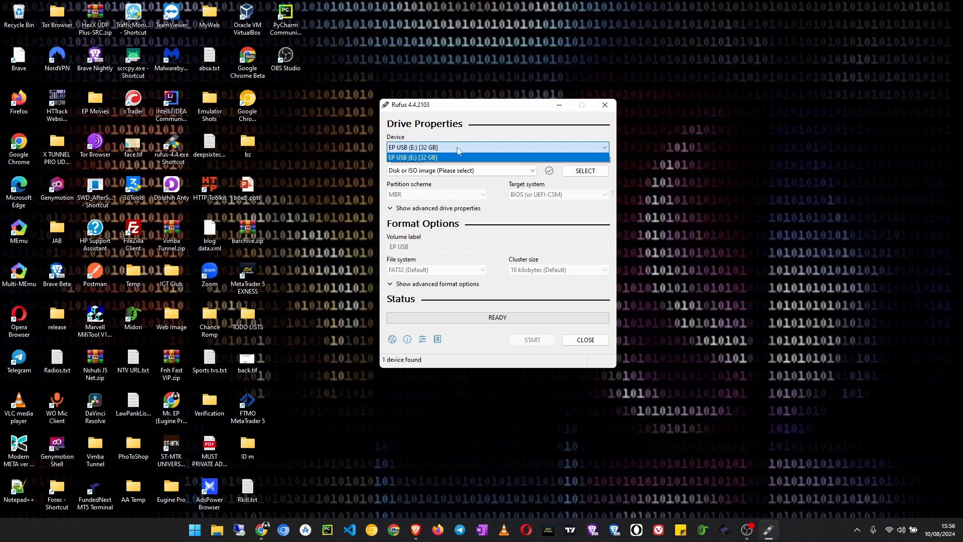
left_click(446, 157)
left_click(445, 170)
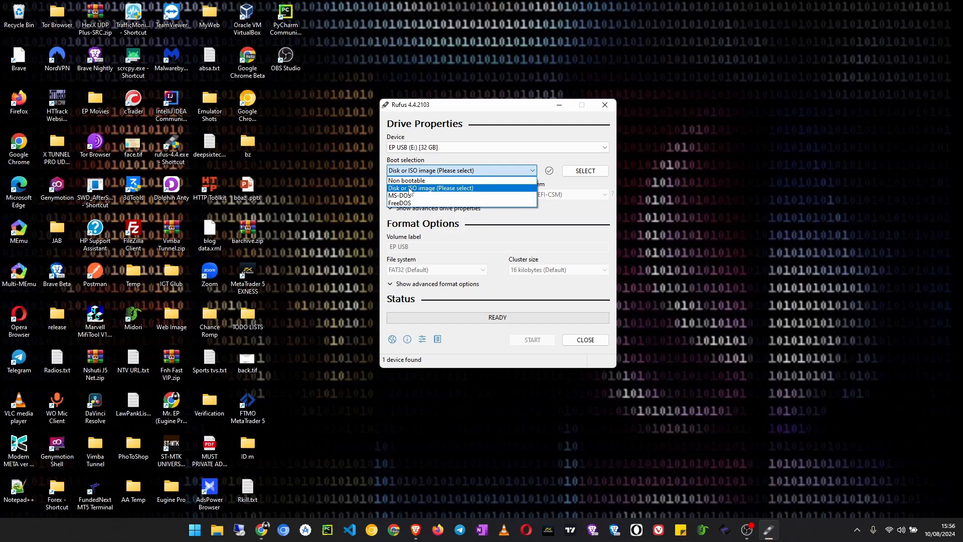
left_click(431, 188)
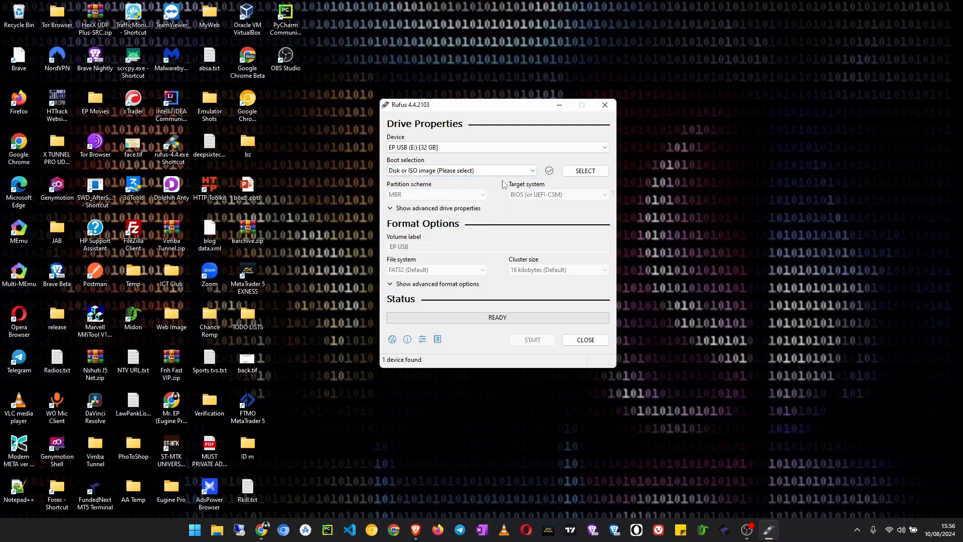
Step: Load ubuntu-22.04.4-desktop-amd64.iso from the iso Files folder on drive D: as the boot image
left_click(596, 173)
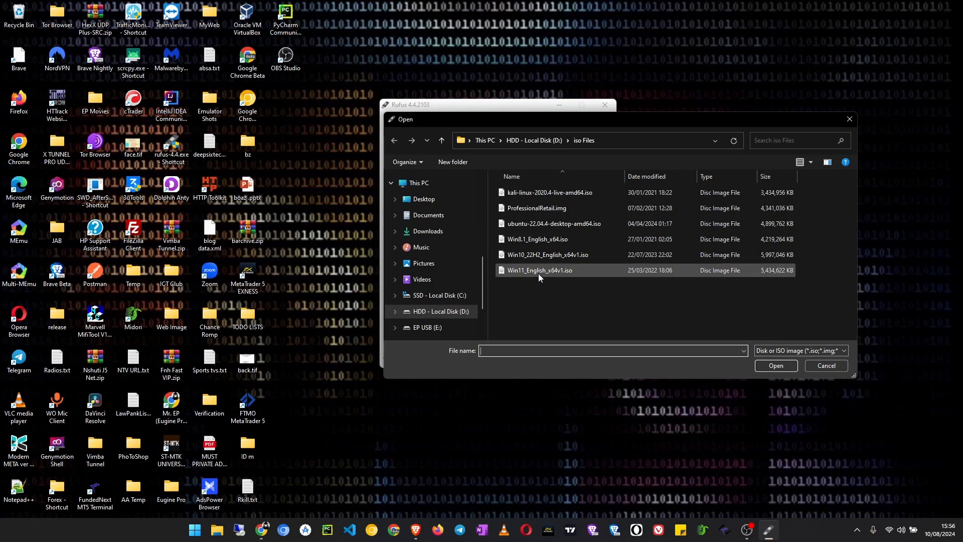
left_click(570, 224)
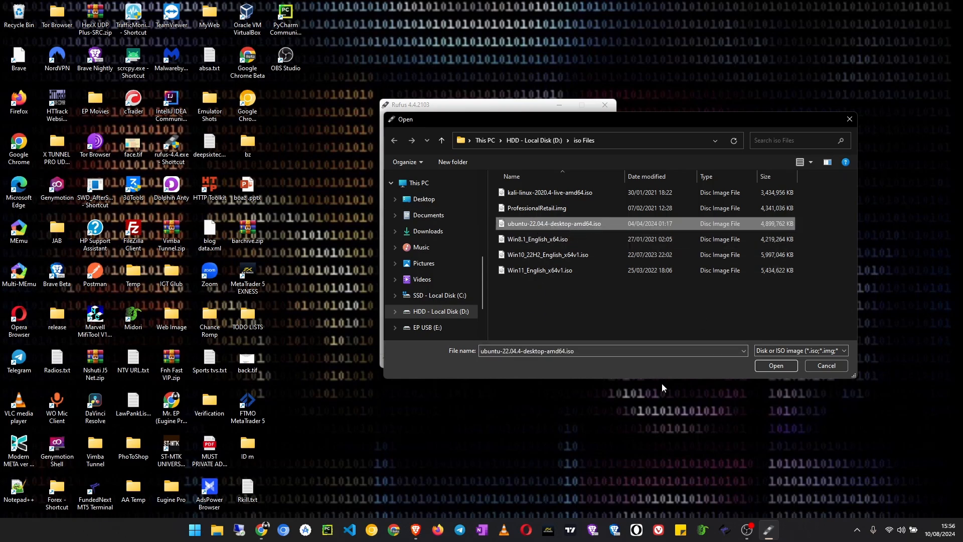
left_click(773, 368)
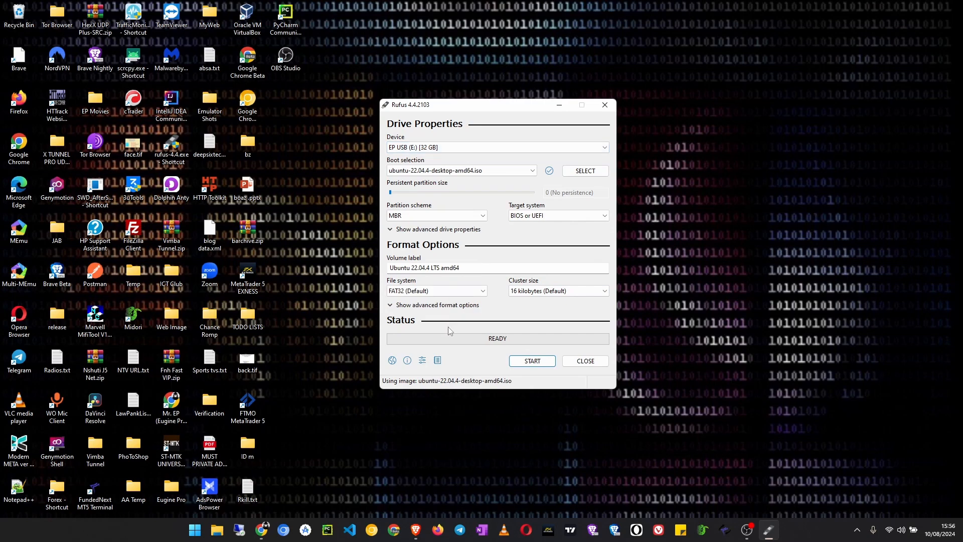
Step: Try out a persistent partition size of 10 GB and larger, and reset it to 0 (No persistence)
left_click_drag(391, 193, 455, 200)
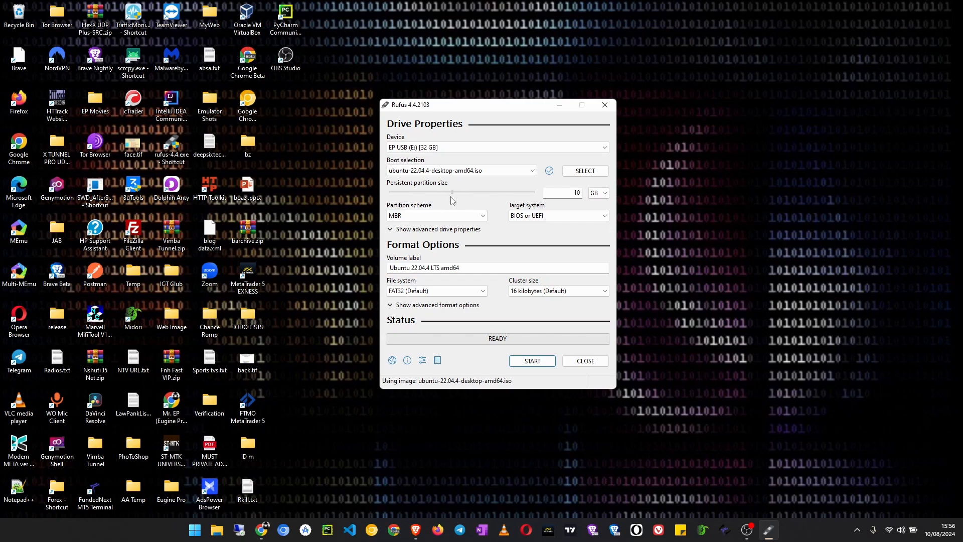
left_click_drag(452, 200, 496, 200)
left_click_drag(495, 193, 390, 193)
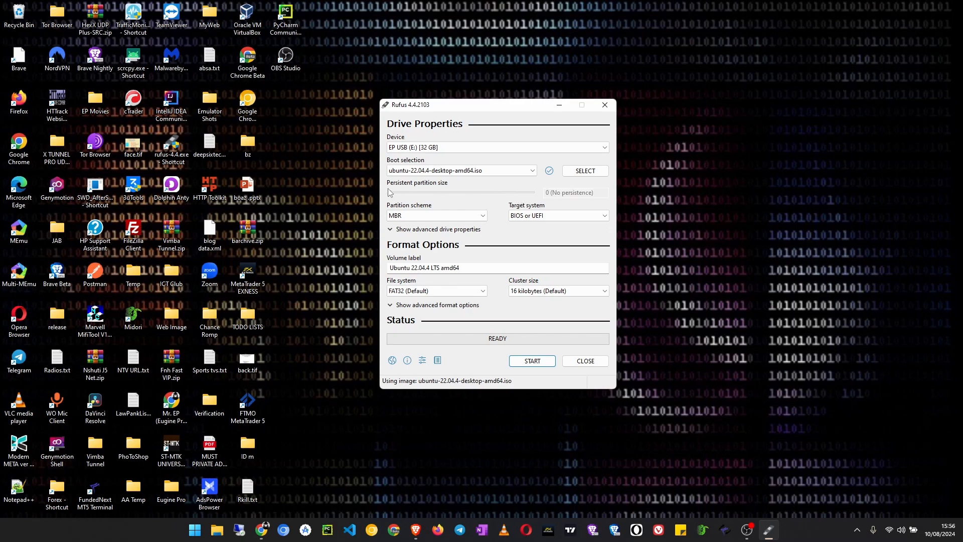
Step: Review the available partition scheme and target system options for the Ubuntu drive
left_click(406, 216)
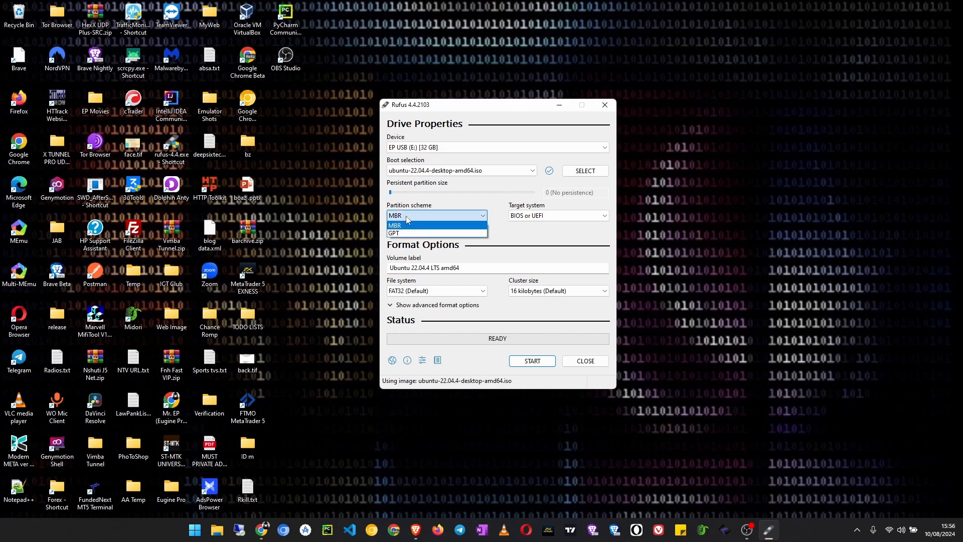
left_click(403, 216)
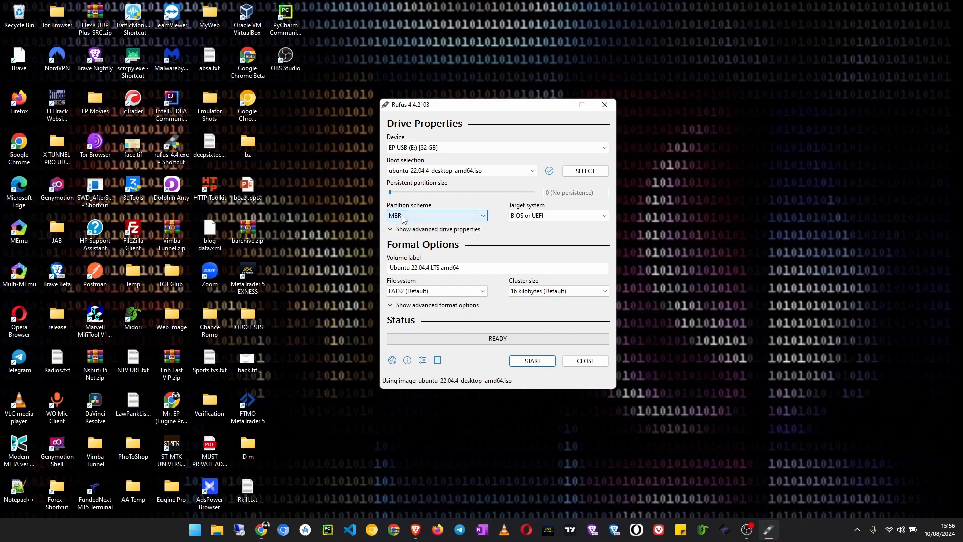
left_click(542, 217)
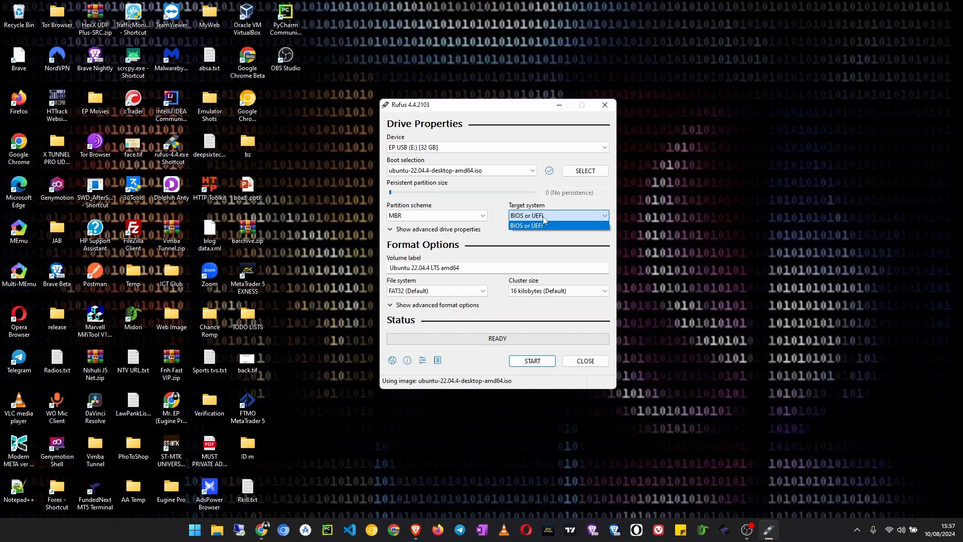
left_click(543, 219)
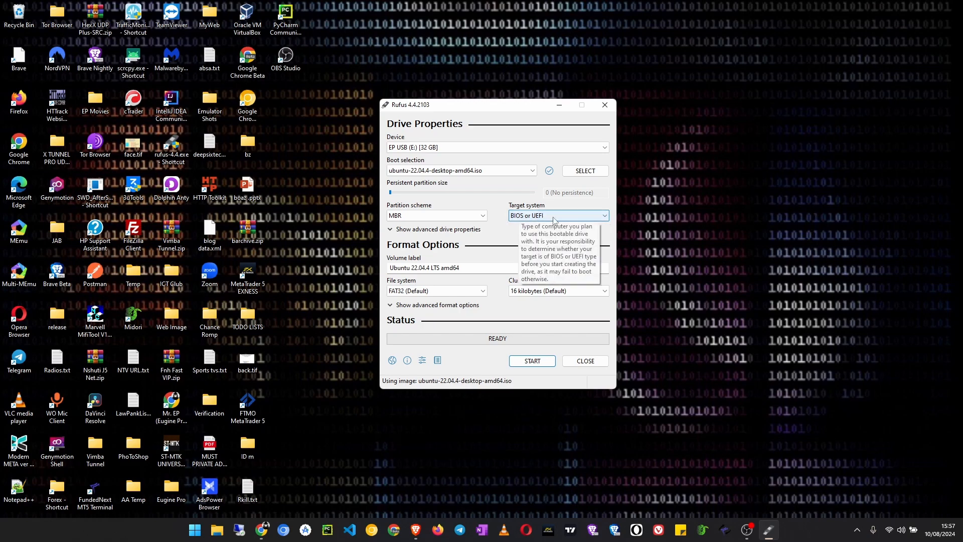
Step: Try the GPT partition scheme with its target system options, and switch back to MBR
left_click(451, 216)
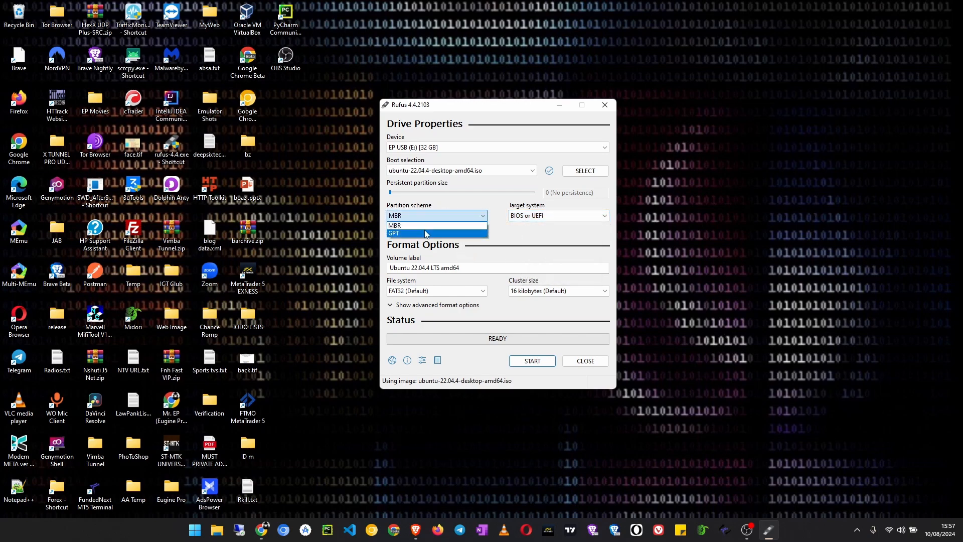
left_click(425, 232)
left_click(541, 217)
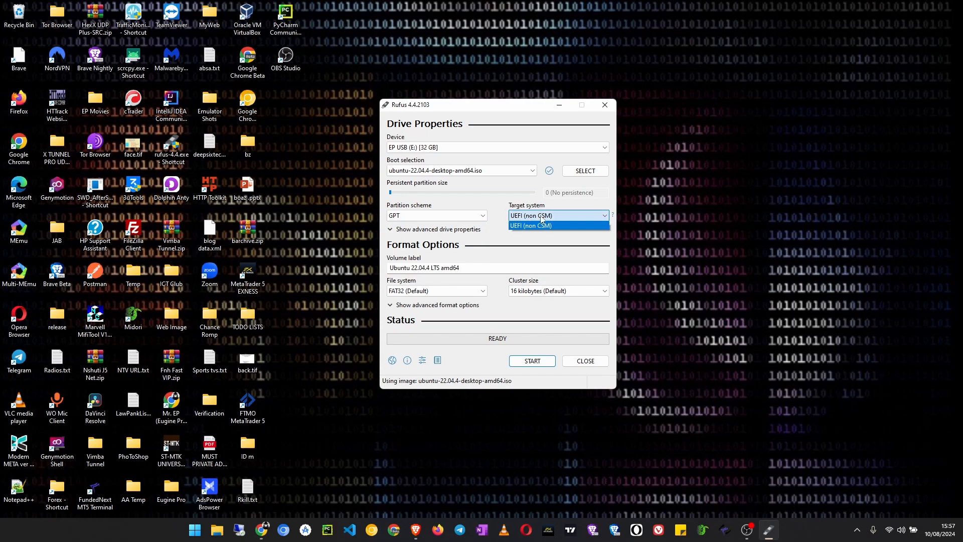
left_click(541, 219)
left_click(439, 216)
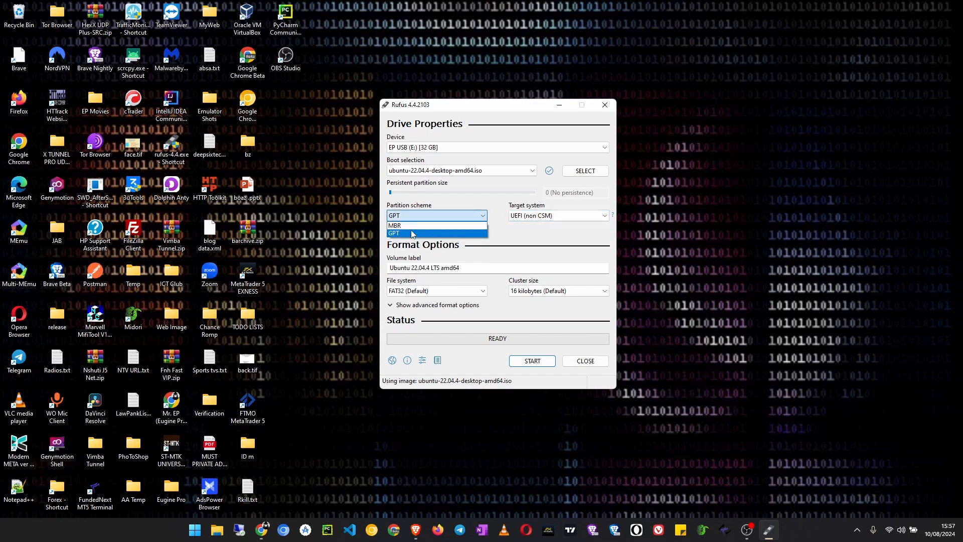
left_click(420, 227)
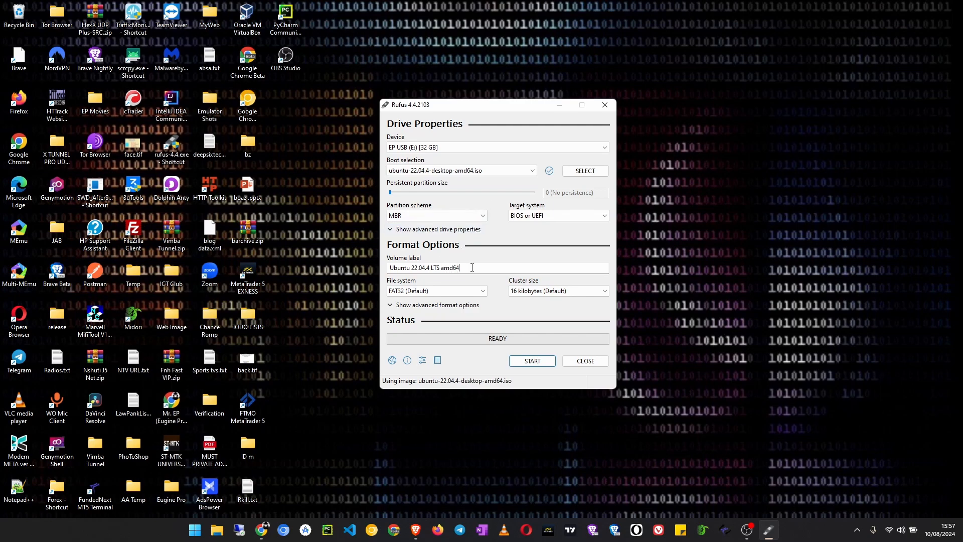
Step: Review the volume label and the available file system and cluster size options for the Ubuntu drive
left_click(432, 268)
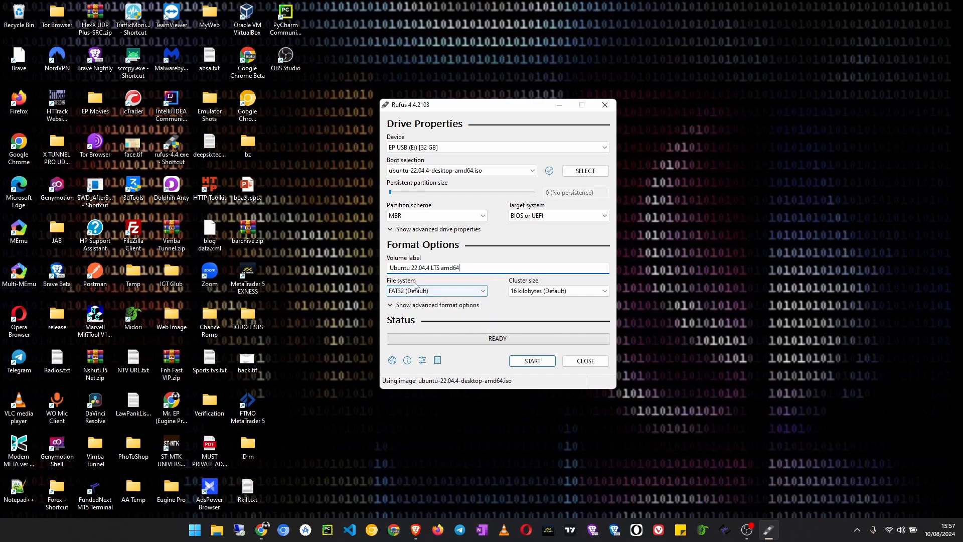
left_click(457, 292)
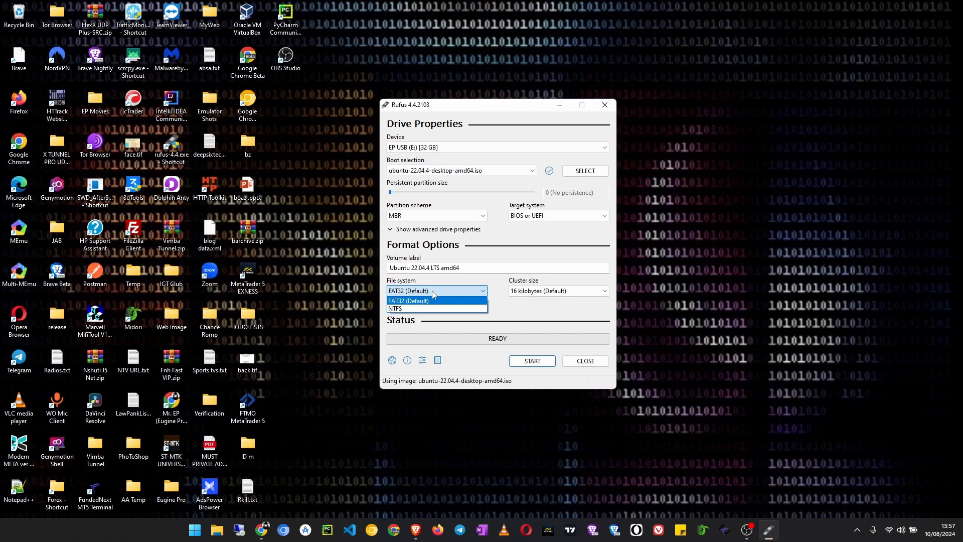
left_click(433, 293)
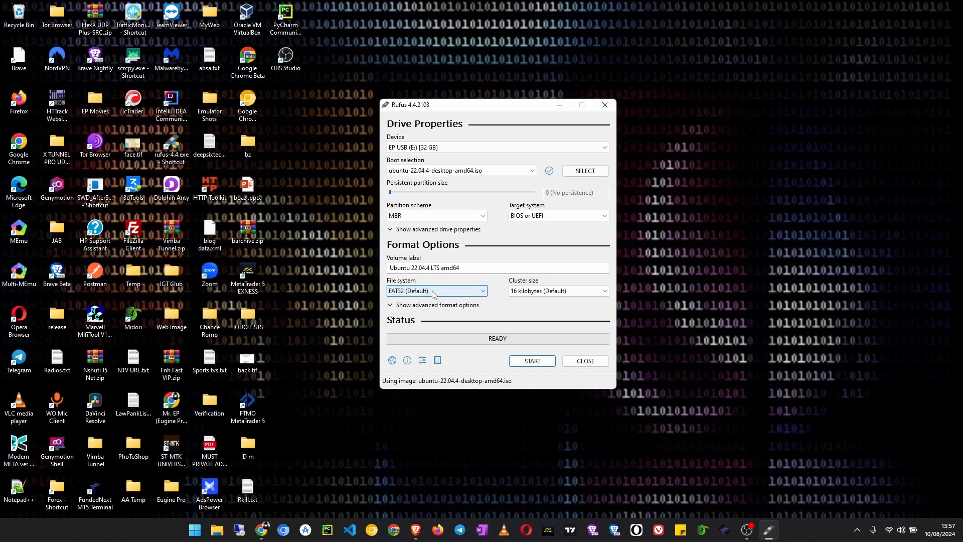
left_click(534, 293)
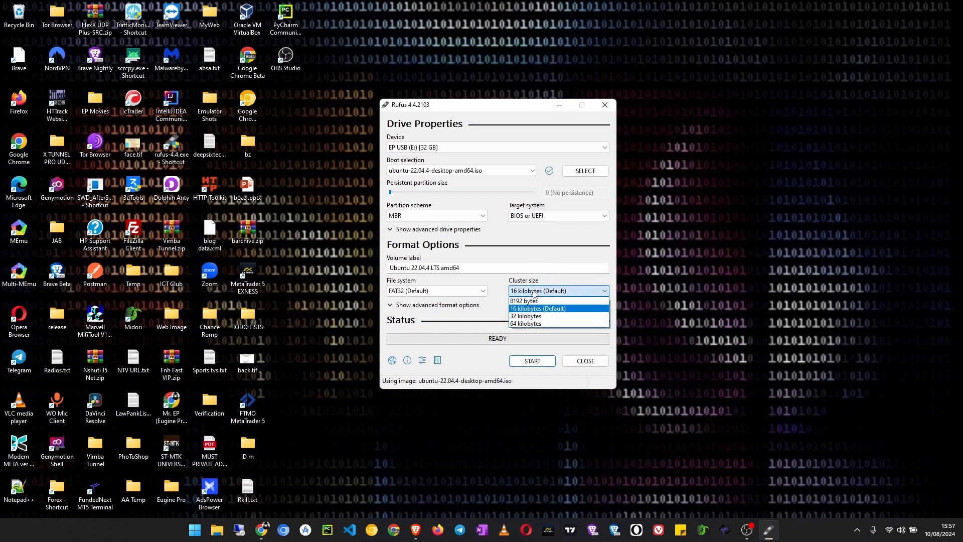
left_click(495, 291)
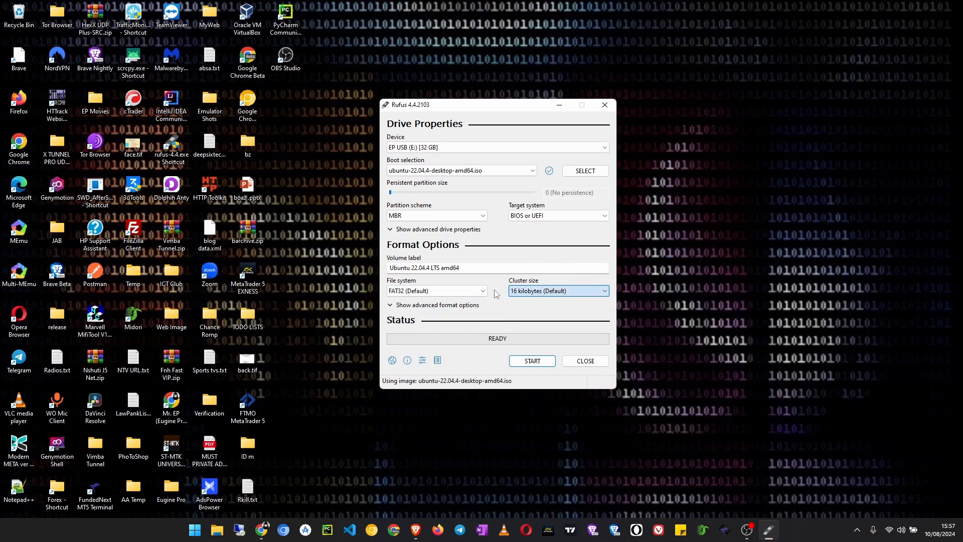
Step: Start writing the Ubuntu image to the USB drive in ISO Image mode and accept erasing all its data
left_click(523, 362)
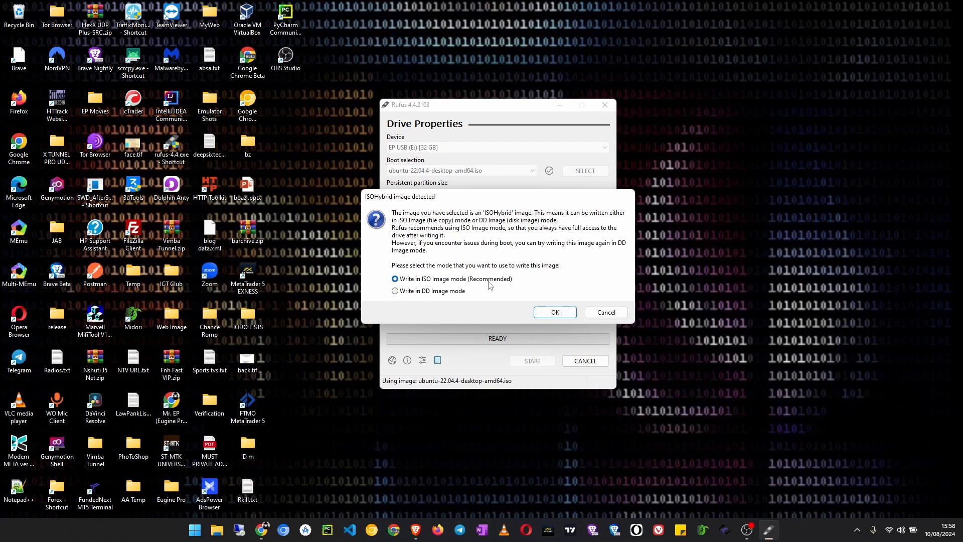
left_click(556, 311)
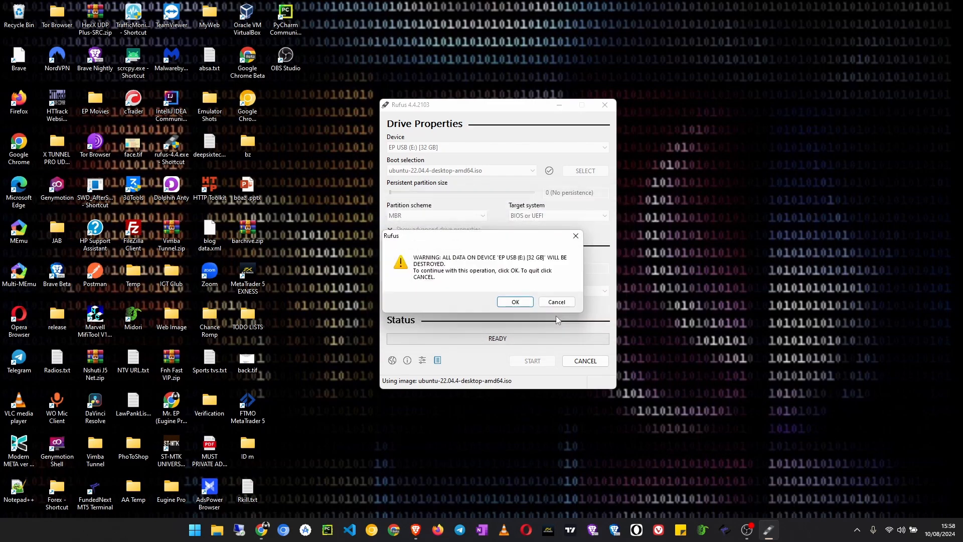
left_click(514, 302)
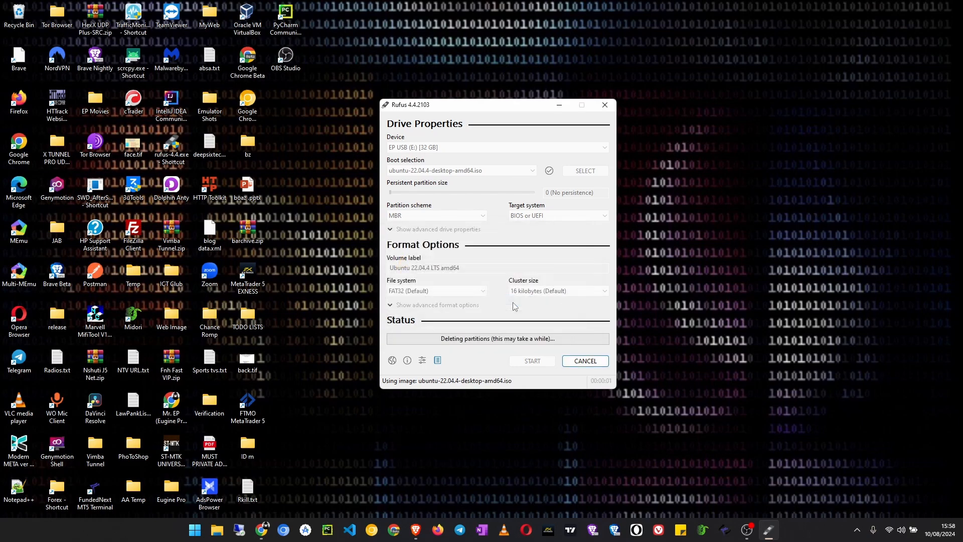